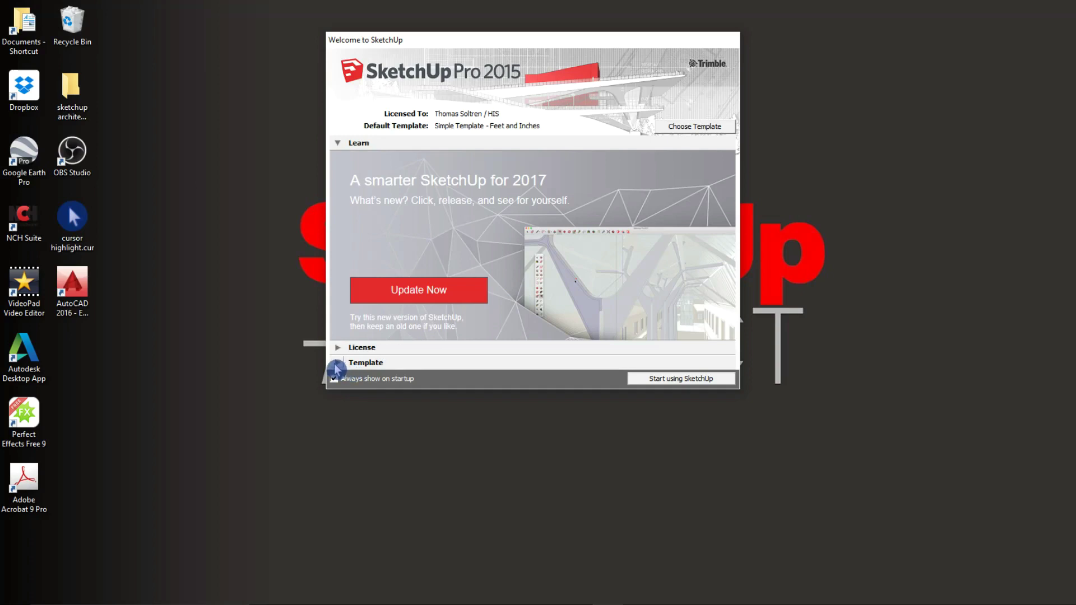
Step: Expand the template list on the Welcome to SketchUp screen
{"action": "left_click", "coordinate": [338, 364]}
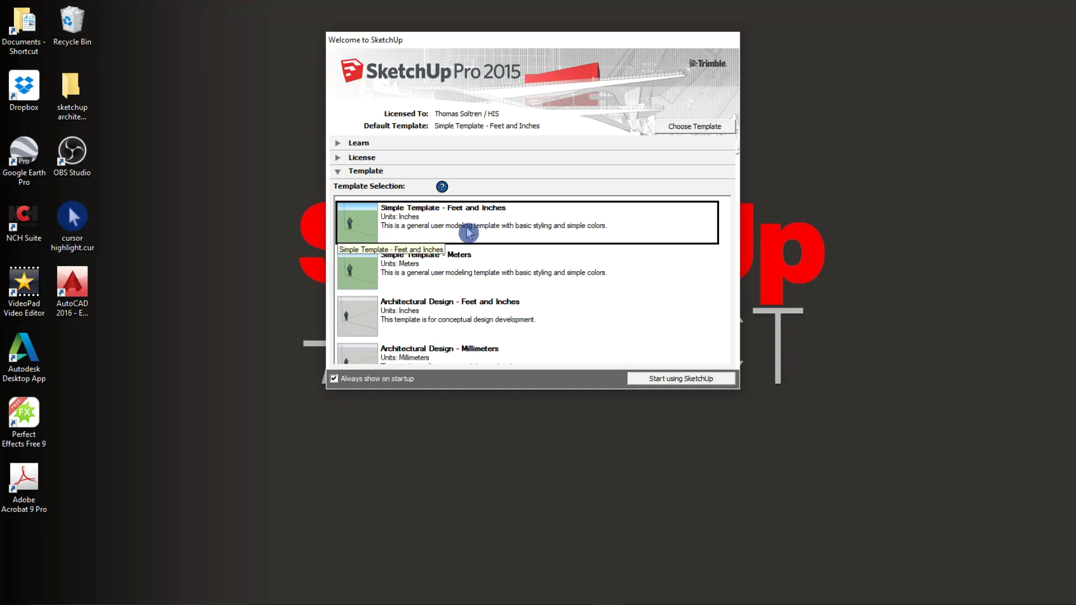
Step: Start a new model from Simple Template - Feet and Inches
{"action": "left_click", "coordinate": [466, 257]}
{"action": "left_click", "coordinate": [469, 232]}
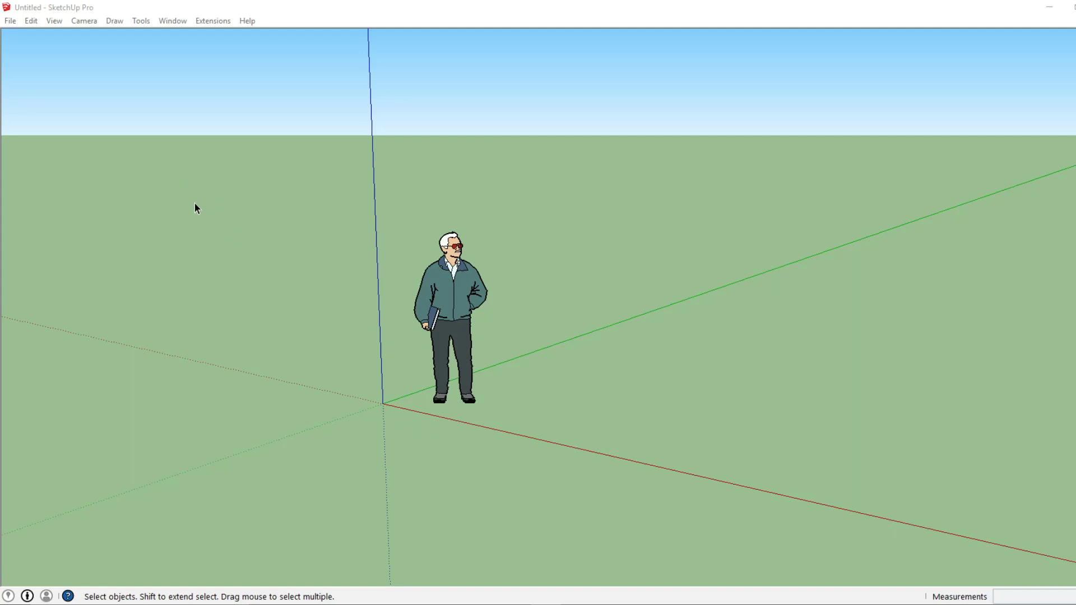
Step: Turn on the Large Tool Set toolbar through View > Toolbars
{"action": "left_click", "coordinate": [58, 26]}
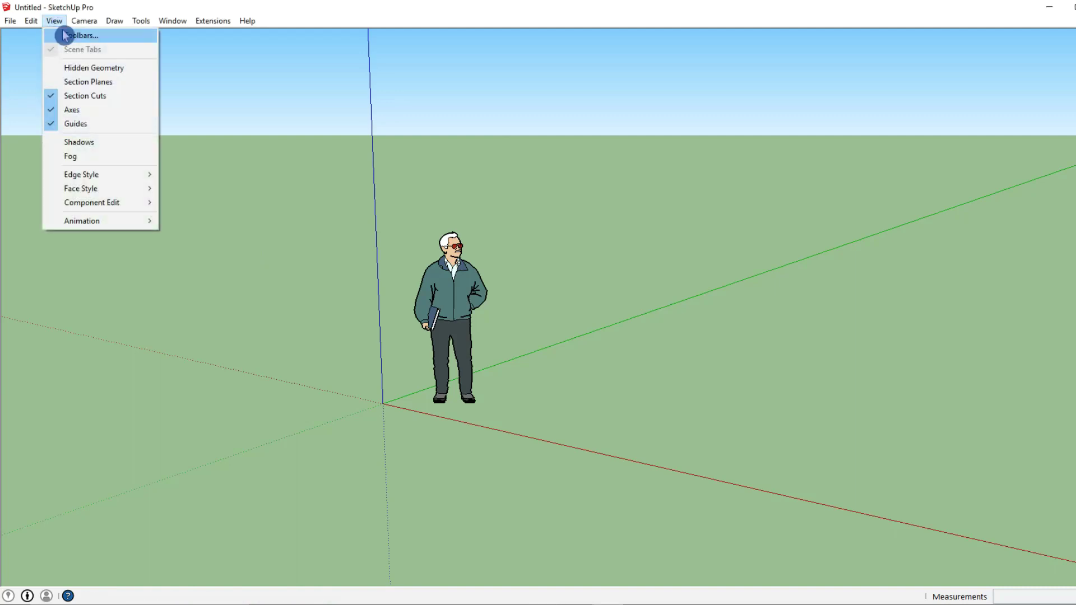
{"action": "left_click", "coordinate": [71, 40]}
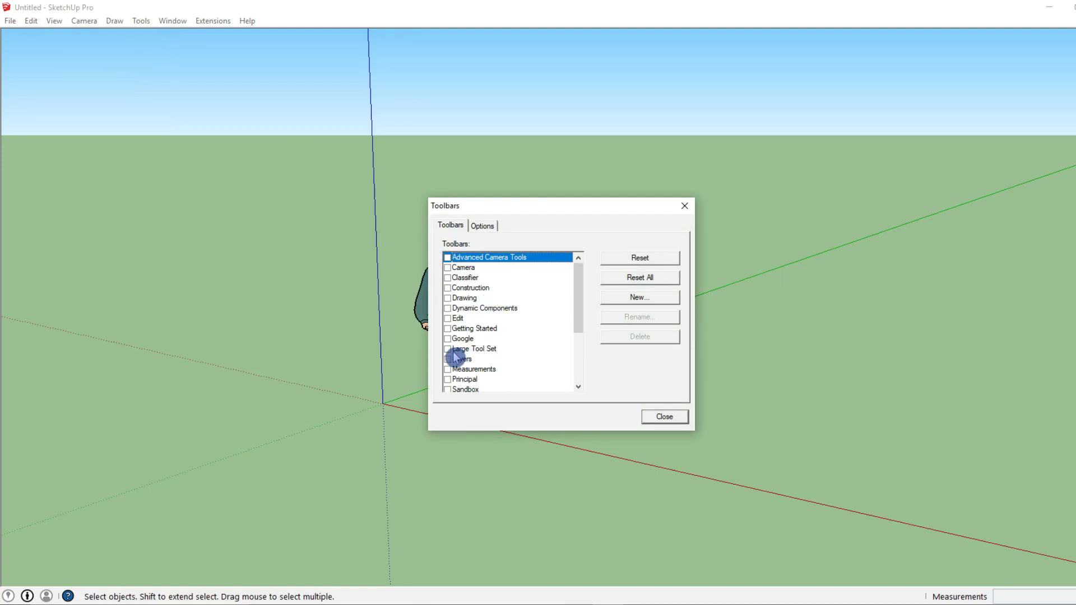
{"action": "left_click", "coordinate": [447, 350]}
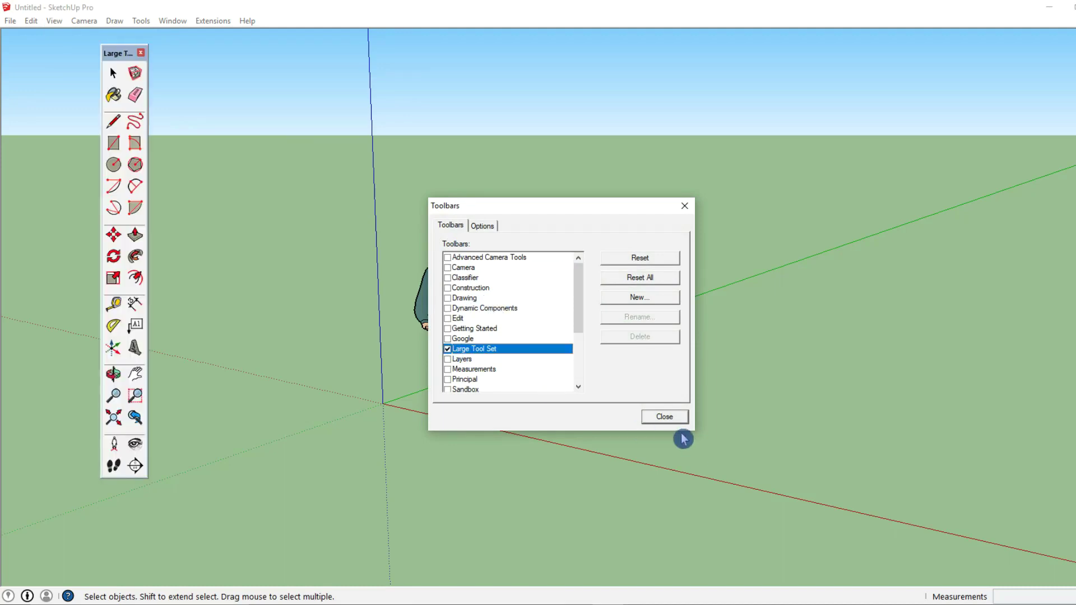
{"action": "left_click", "coordinate": [667, 418]}
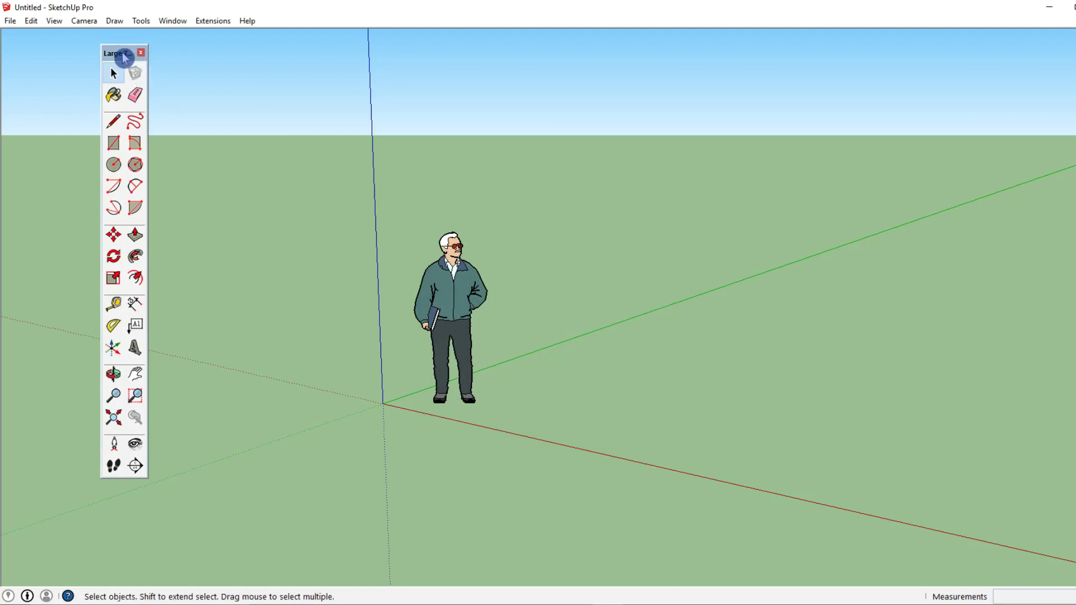
Step: Dock the floating Large Tool Set against the left edge of the window
{"action": "left_click_drag", "start_coordinate": [124, 56], "coordinate": [31, 52]}
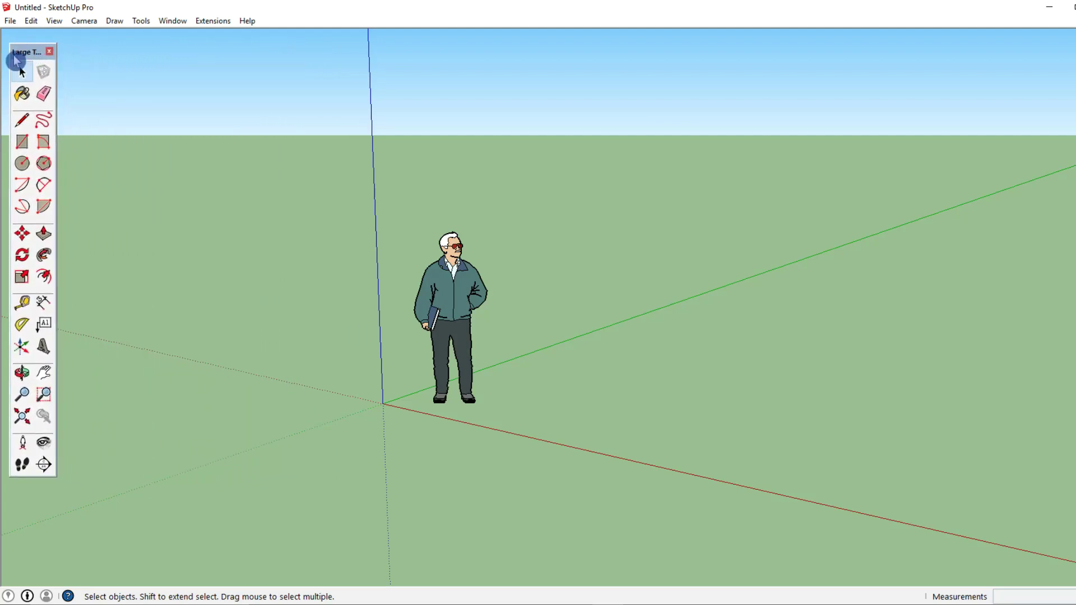
{"action": "left_click_drag", "start_coordinate": [35, 51], "coordinate": [25, 54]}
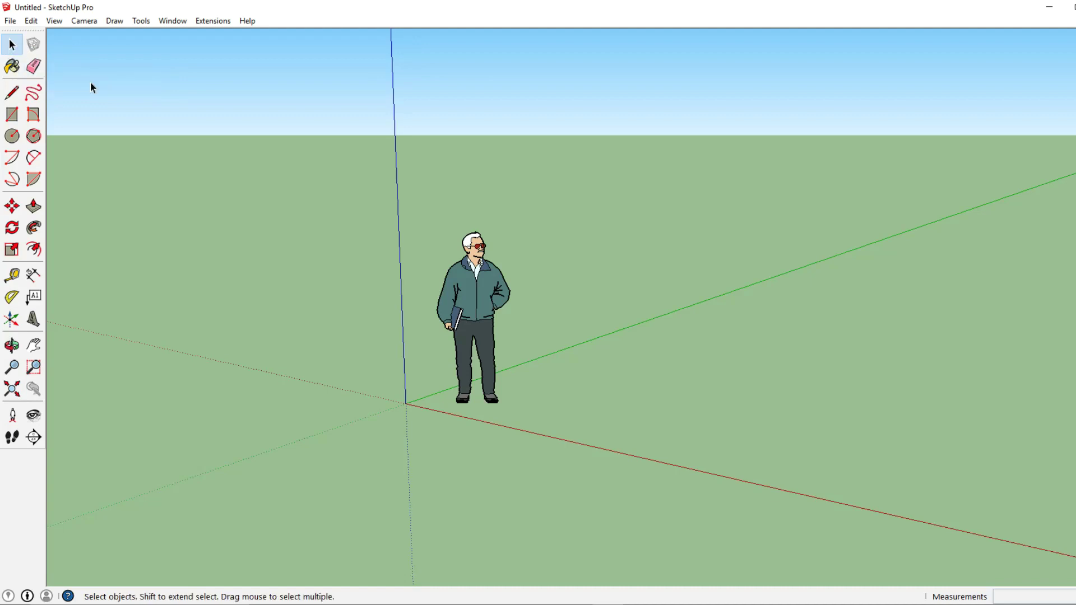
{"action": "left_click", "coordinate": [467, 287]}
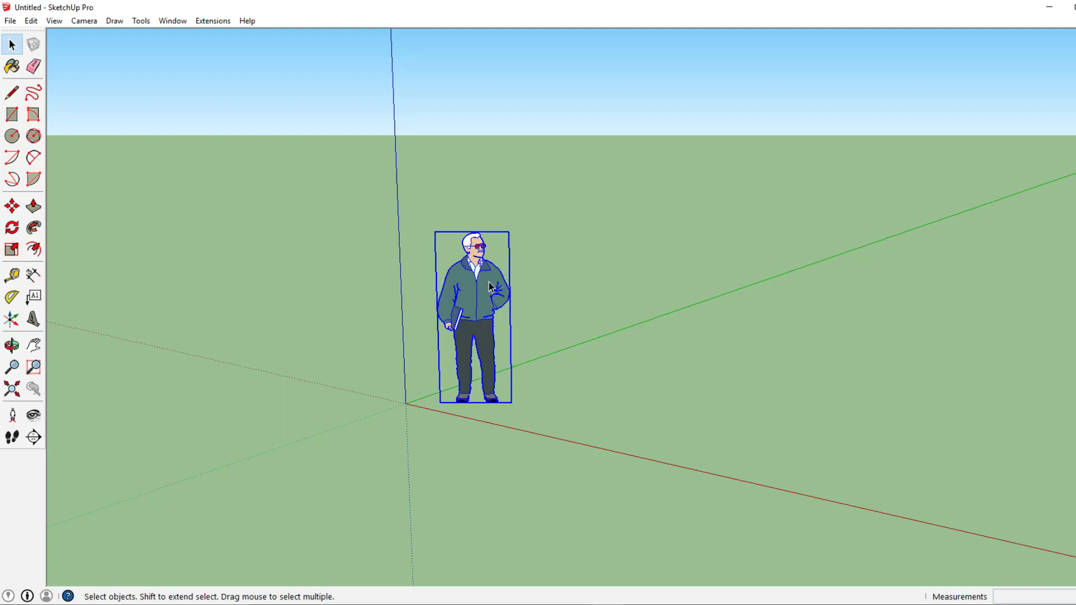
{"action": "key", "text": "F4"}
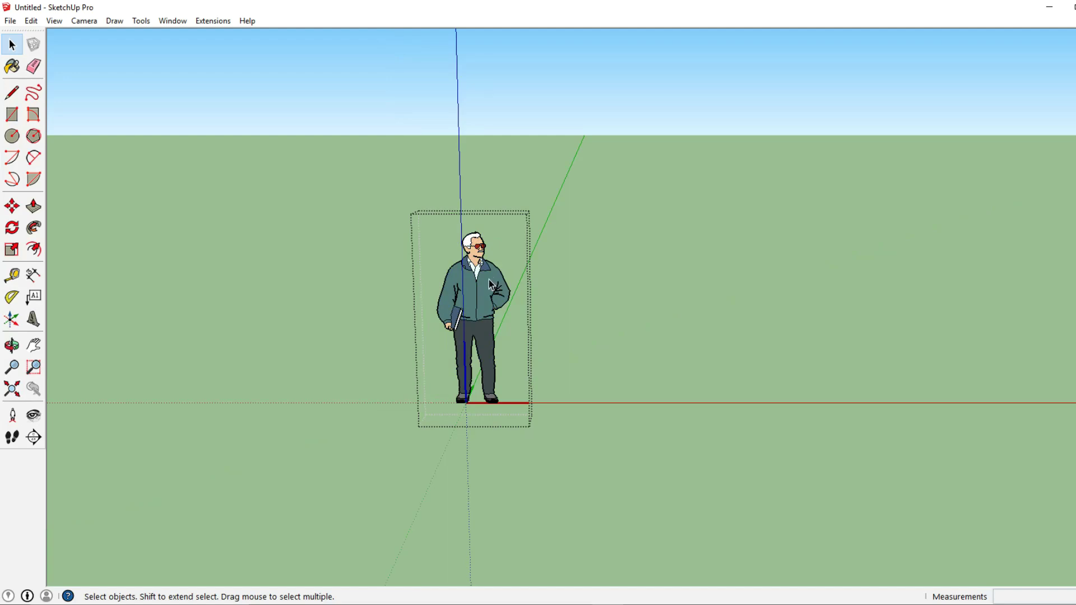
{"action": "left_click", "coordinate": [489, 284]}
{"action": "middle_click_drag", "start_coordinate": [490, 292], "coordinate": [521, 290]}
{"action": "left_click", "coordinate": [522, 291]}
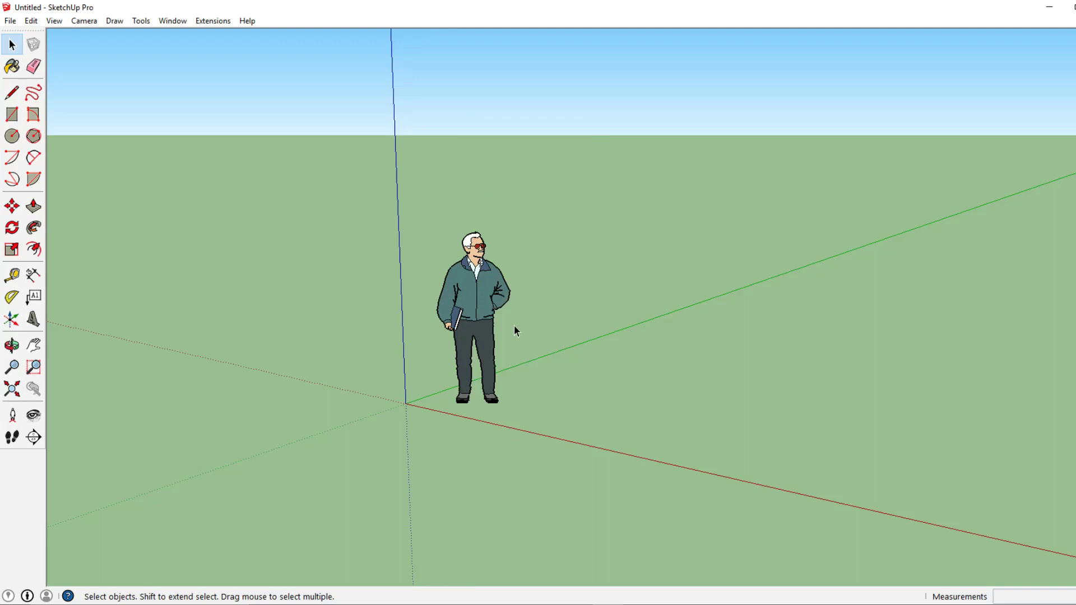
{"action": "left_click", "coordinate": [489, 282]}
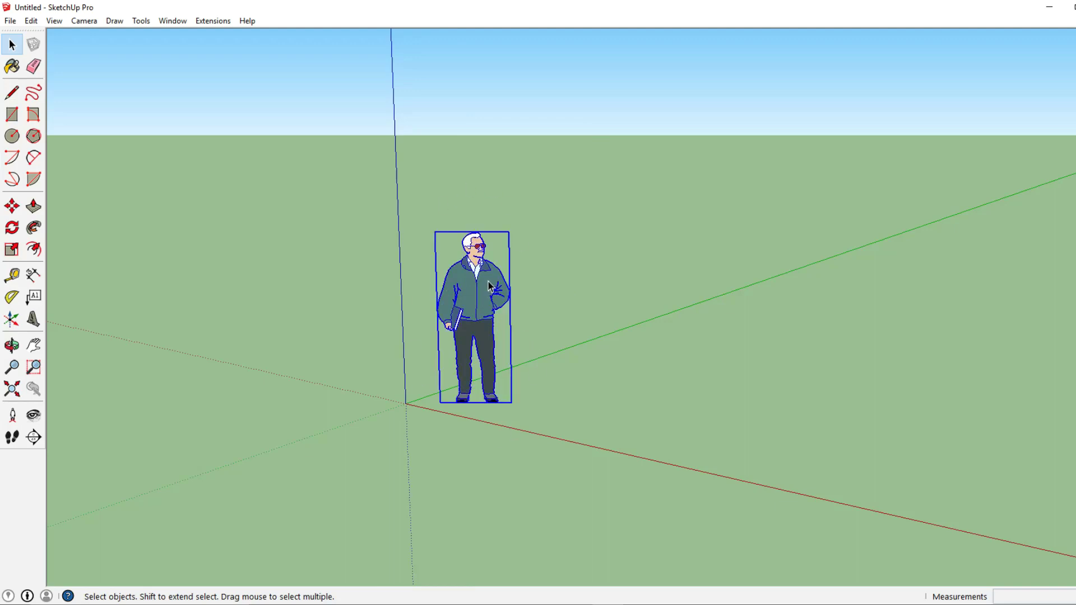
{"action": "left_click", "coordinate": [544, 276]}
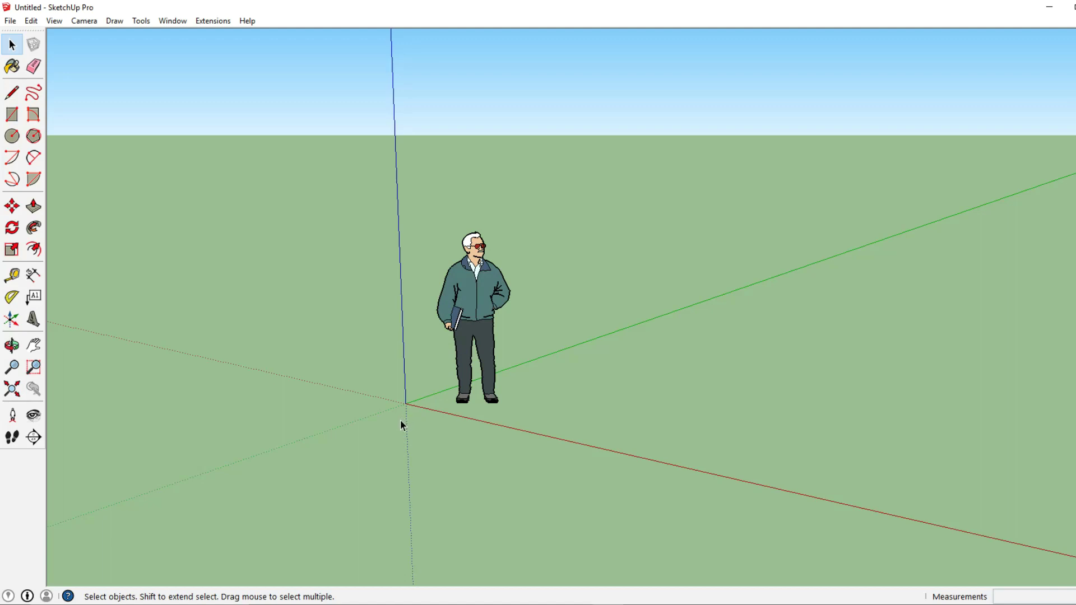
{"action": "left_click_drag", "start_coordinate": [400, 419], "coordinate": [580, 204]}
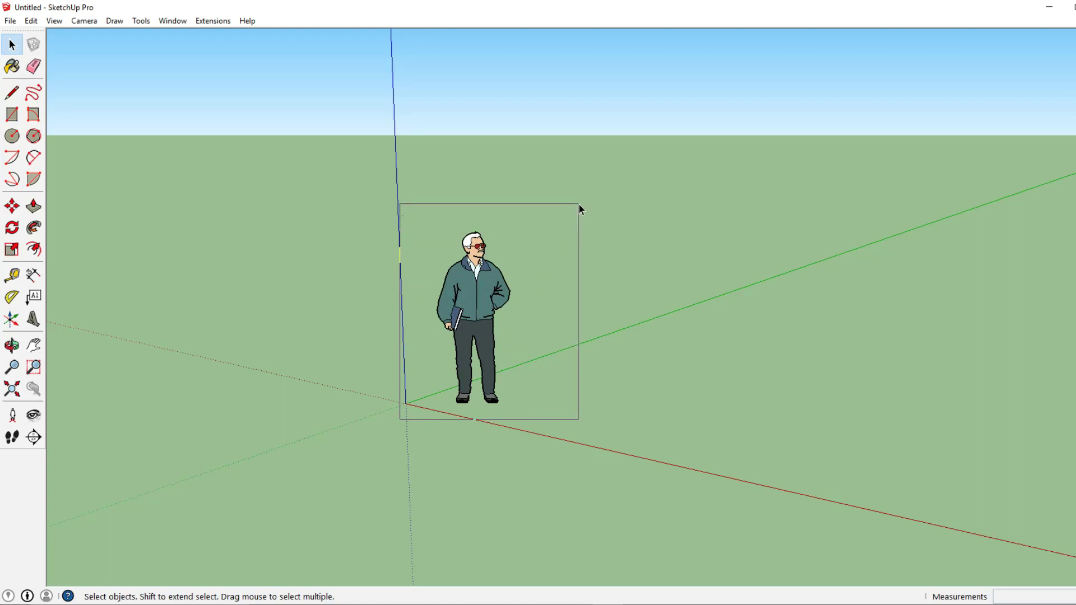
{"action": "left_click_drag", "start_coordinate": [579, 204], "coordinate": [581, 204]}
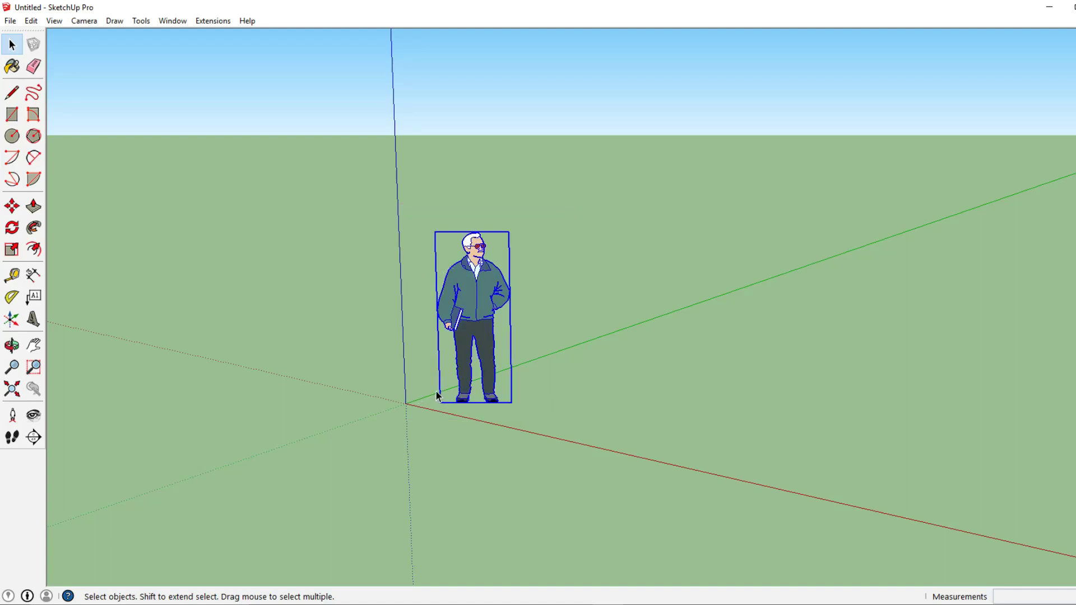
{"action": "left_click", "coordinate": [411, 409]}
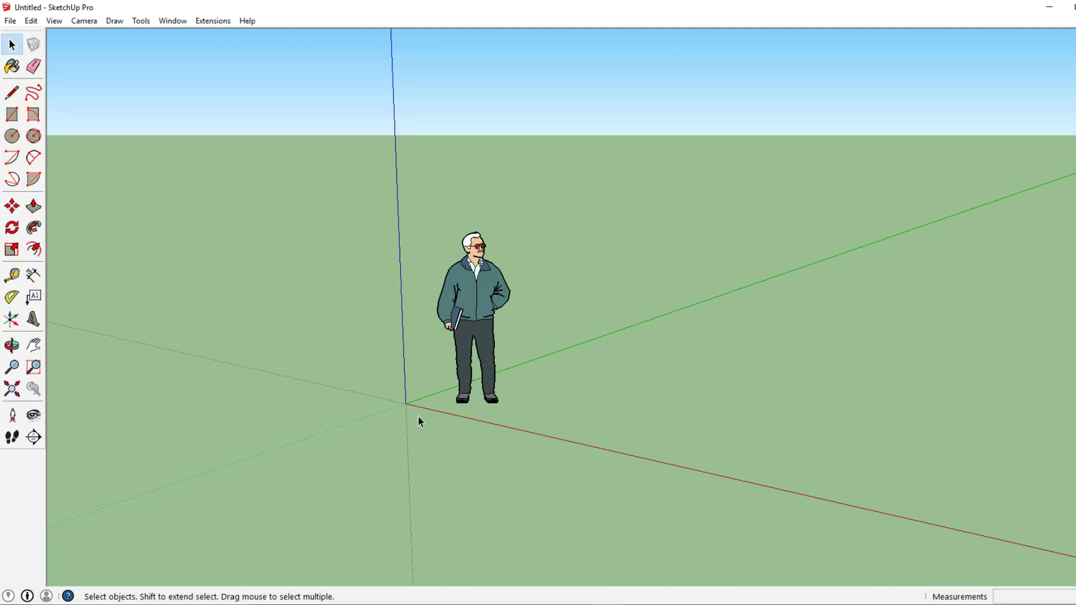
{"action": "left_click_drag", "start_coordinate": [424, 416], "coordinate": [533, 295]}
{"action": "left_click_drag", "start_coordinate": [430, 306], "coordinate": [536, 228]}
{"action": "left_click_drag", "start_coordinate": [410, 358], "coordinate": [527, 282]}
{"action": "left_click_drag", "start_coordinate": [485, 243], "coordinate": [456, 268]}
{"action": "left_click", "coordinate": [532, 227]}
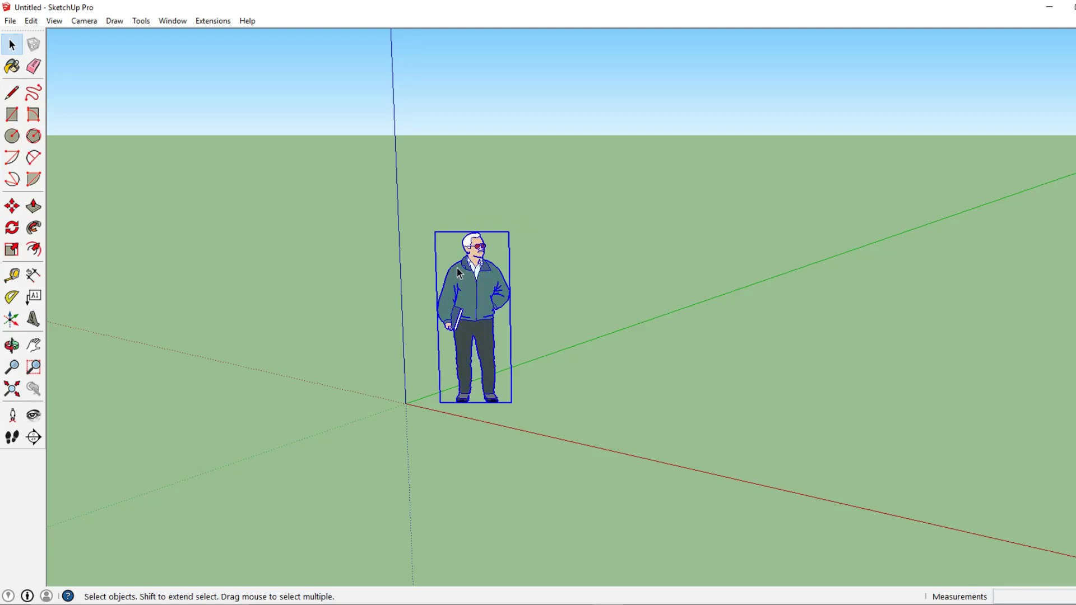
{"action": "left_click", "coordinate": [531, 242]}
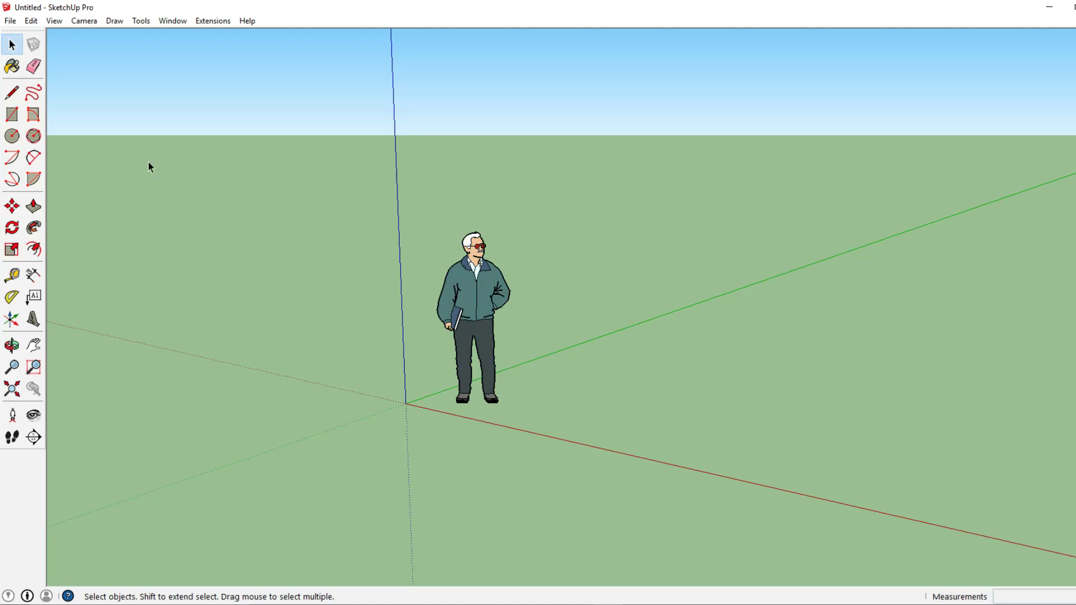
{"action": "left_click", "coordinate": [13, 52]}
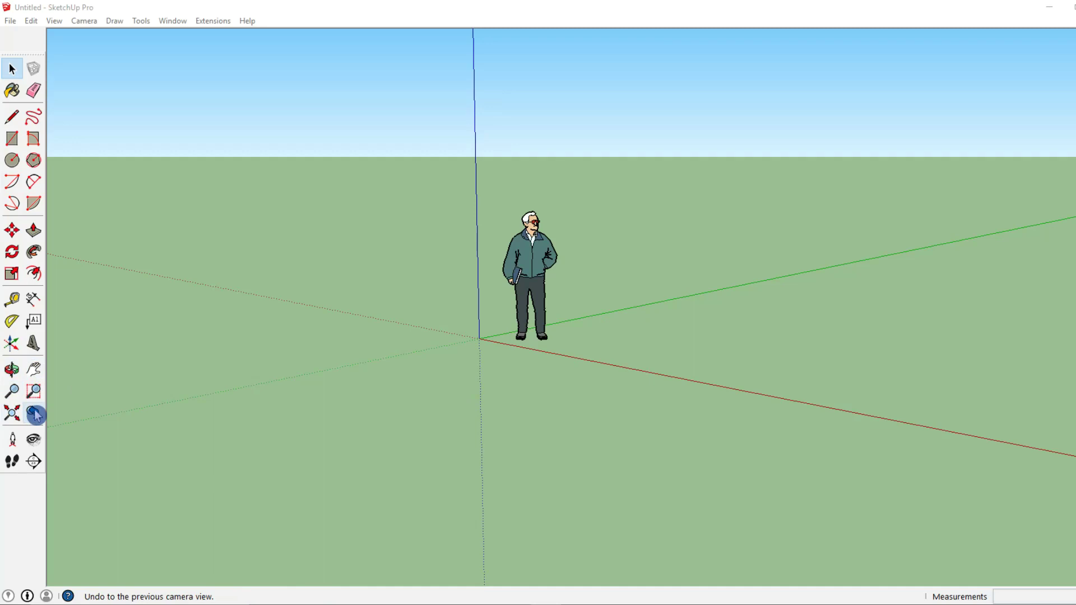
Step: Orbit the camera slightly around the standing figure with the Orbit tool
{"action": "left_click", "coordinate": [13, 371]}
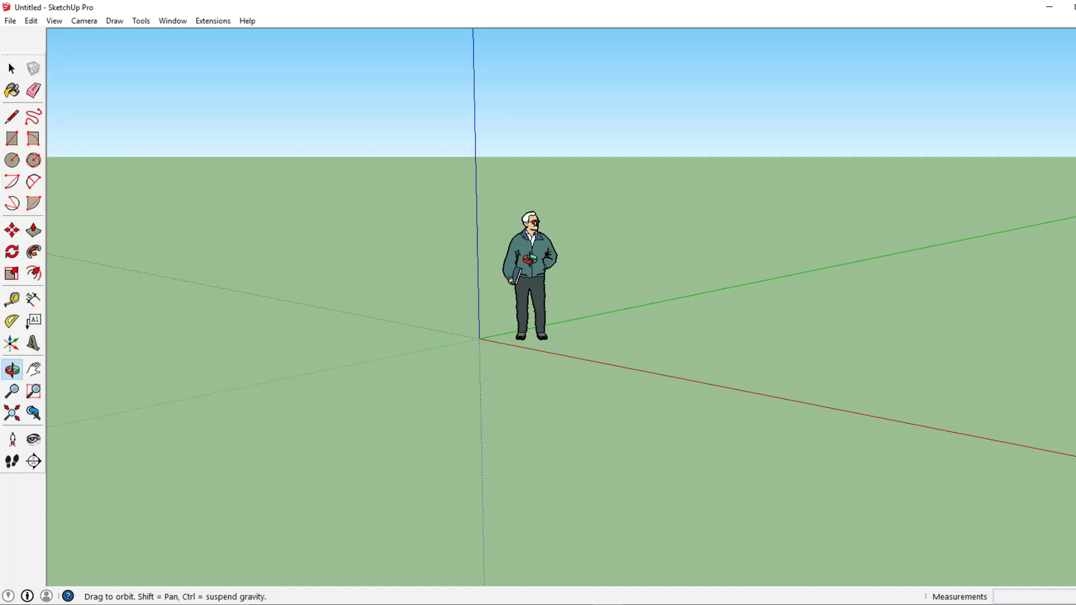
{"action": "mouse_move", "coordinate": [529, 259]}
{"action": "left_mouse_down"}
{"action": "mouse_move", "coordinate": [320, 264]}
{"action": "mouse_move", "coordinate": [859, 267]}
{"action": "mouse_move", "coordinate": [745, 278]}
{"action": "mouse_move", "coordinate": [363, 269]}
{"action": "mouse_move", "coordinate": [863, 265]}
{"action": "mouse_move", "coordinate": [798, 358]}
{"action": "mouse_move", "coordinate": [428, 315]}
{"action": "mouse_move", "coordinate": [519, 207]}
{"action": "mouse_move", "coordinate": [586, 263]}
{"action": "mouse_move", "coordinate": [577, 273]}
{"action": "mouse_move", "coordinate": [539, 263]}
{"action": "left_mouse_up"}
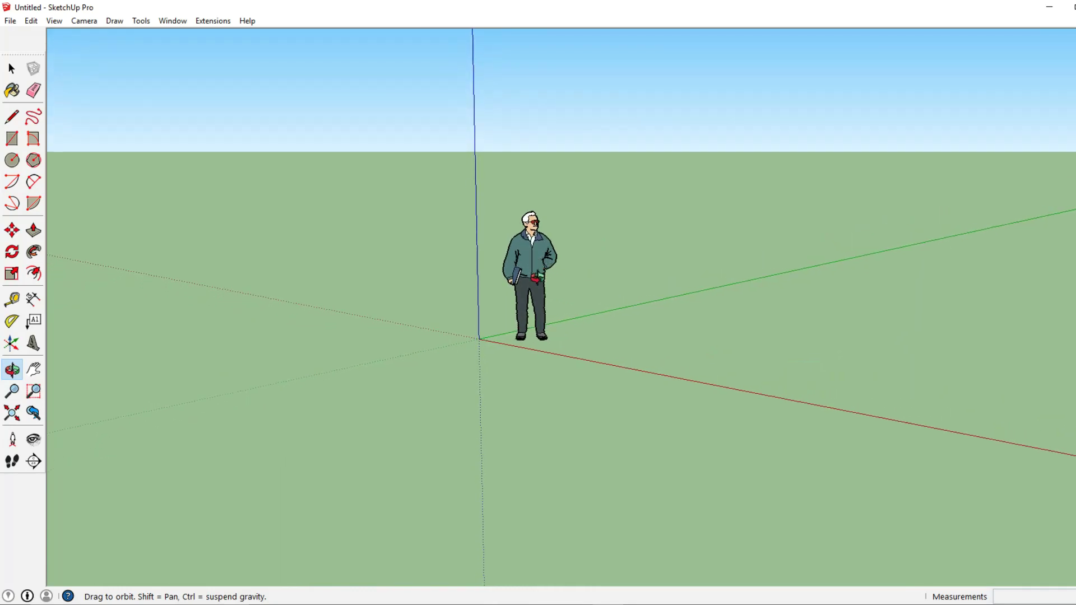
Step: Pan the scene sideways, then zoom out until the figure appears small
{"action": "left_click", "coordinate": [33, 374]}
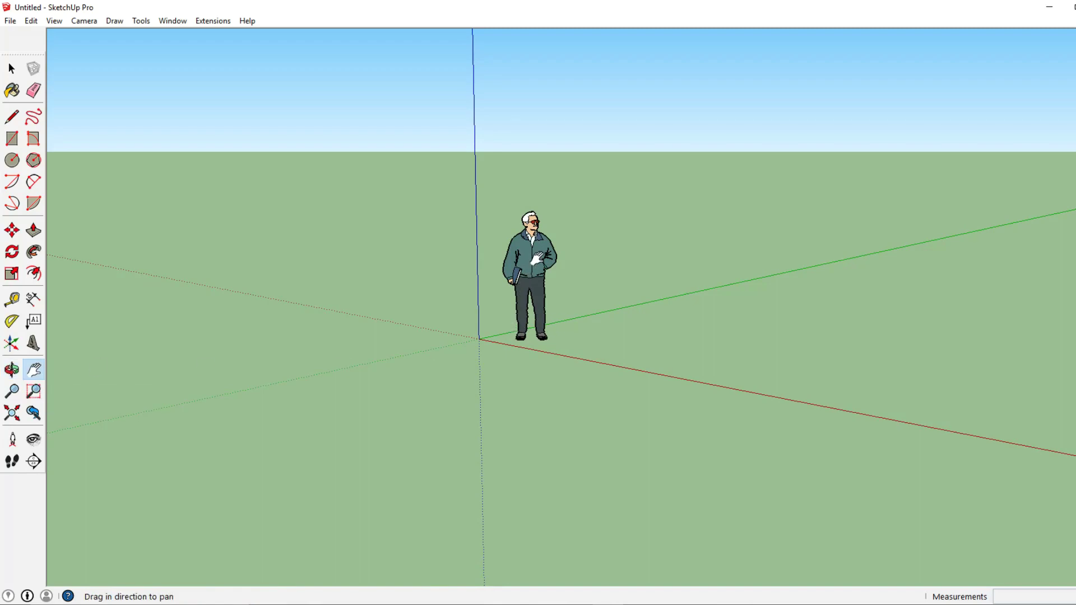
{"action": "left_click_drag", "start_coordinate": [537, 258], "coordinate": [592, 253]}
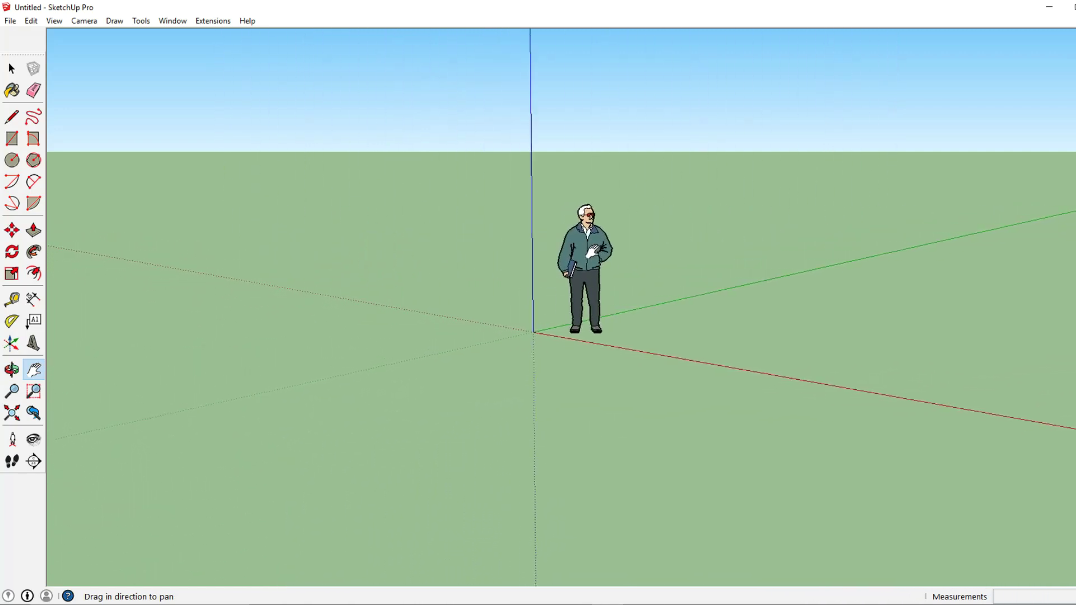
{"action": "left_click", "coordinate": [12, 394]}
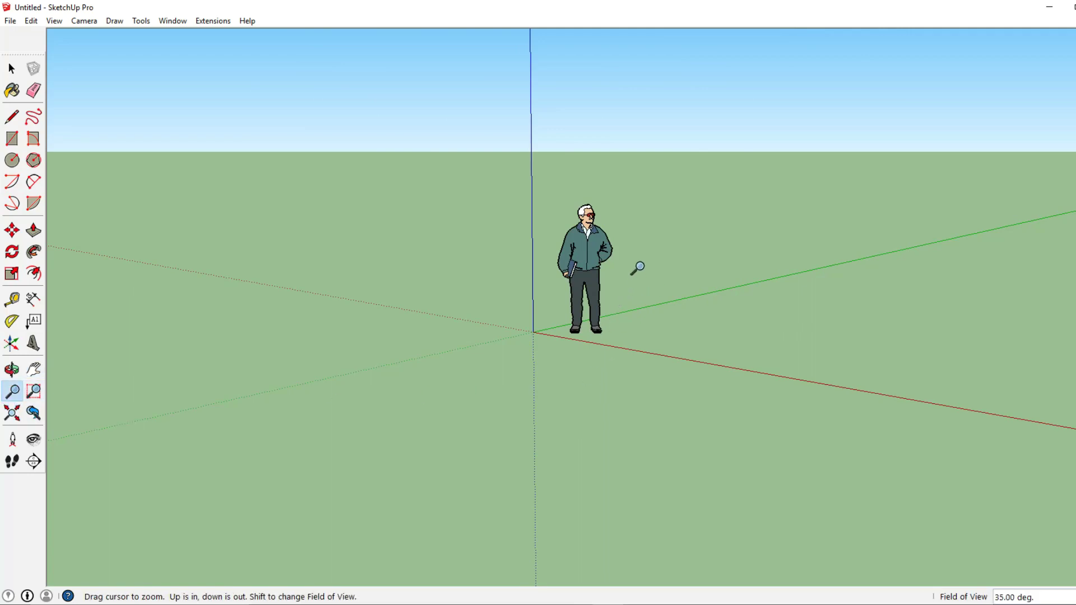
{"action": "mouse_move", "coordinate": [629, 245]}
{"action": "left_mouse_down"}
{"action": "mouse_move", "coordinate": [637, 401]}
{"action": "mouse_move", "coordinate": [649, 93]}
{"action": "mouse_move", "coordinate": [629, 334]}
{"action": "mouse_move", "coordinate": [646, 96]}
{"action": "mouse_move", "coordinate": [637, 253]}
{"action": "left_mouse_up"}
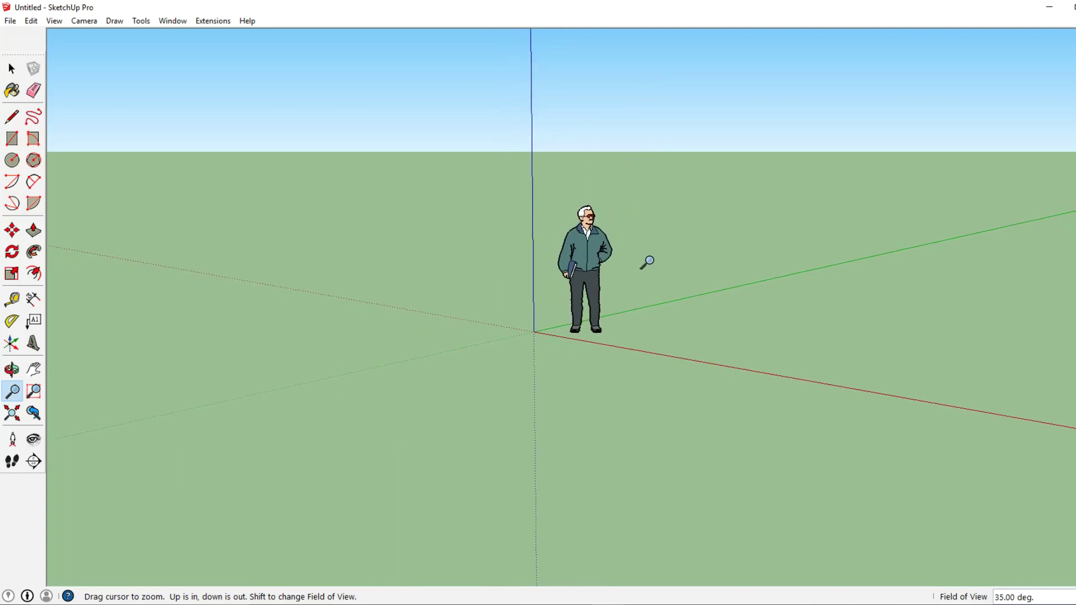
Step: Zoom Window onto the figure's torso, then zoom back out to the full figure
{"action": "left_click", "coordinate": [34, 397]}
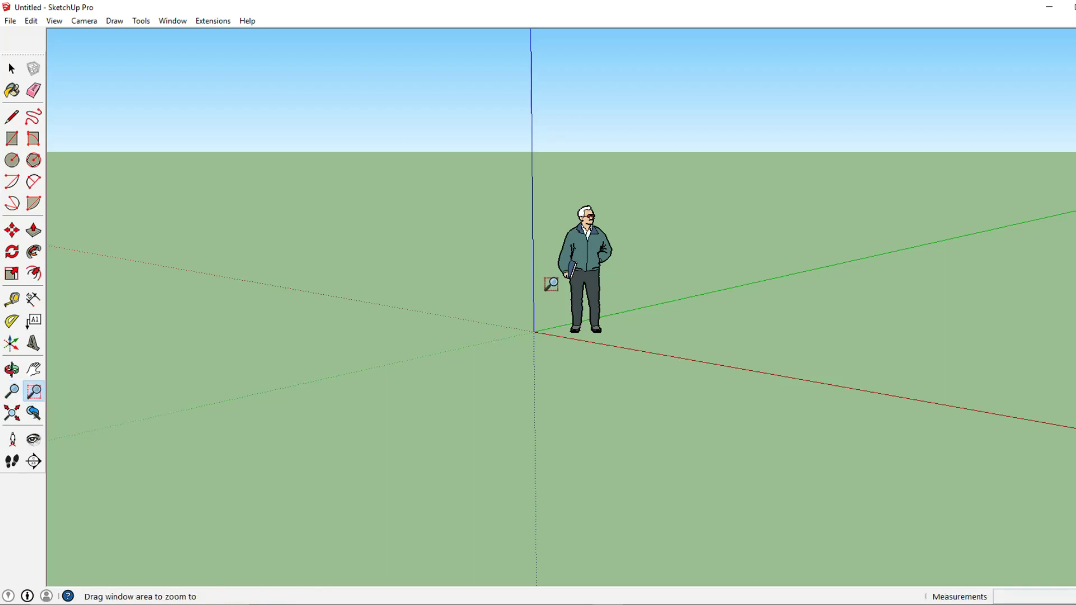
{"action": "left_click_drag", "start_coordinate": [551, 282], "coordinate": [587, 255]}
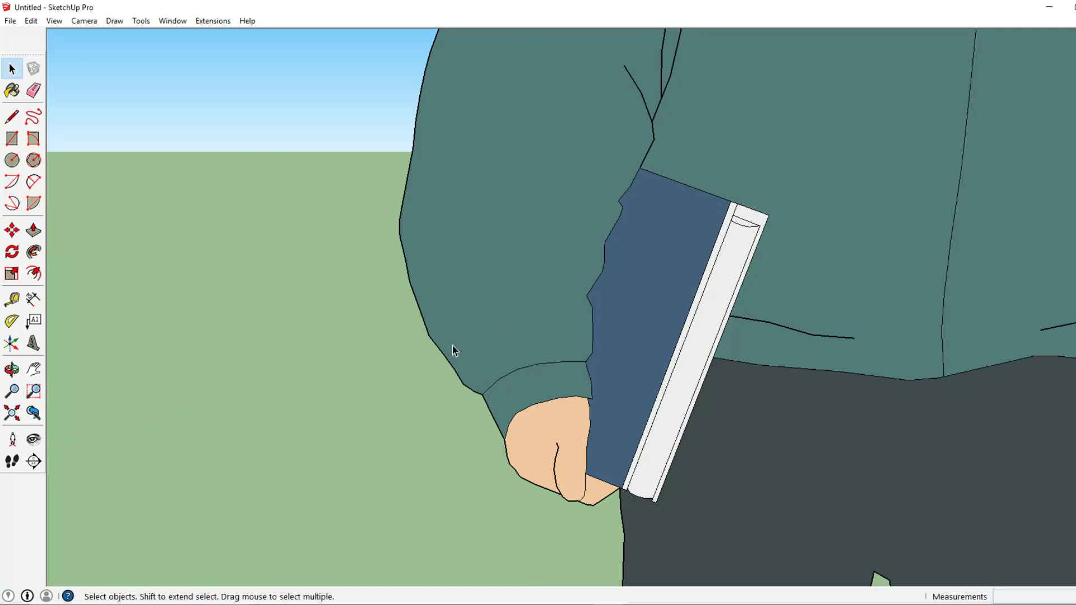
{"action": "left_click", "coordinate": [14, 395]}
{"action": "left_click_drag", "start_coordinate": [523, 171], "coordinate": [605, 348]}
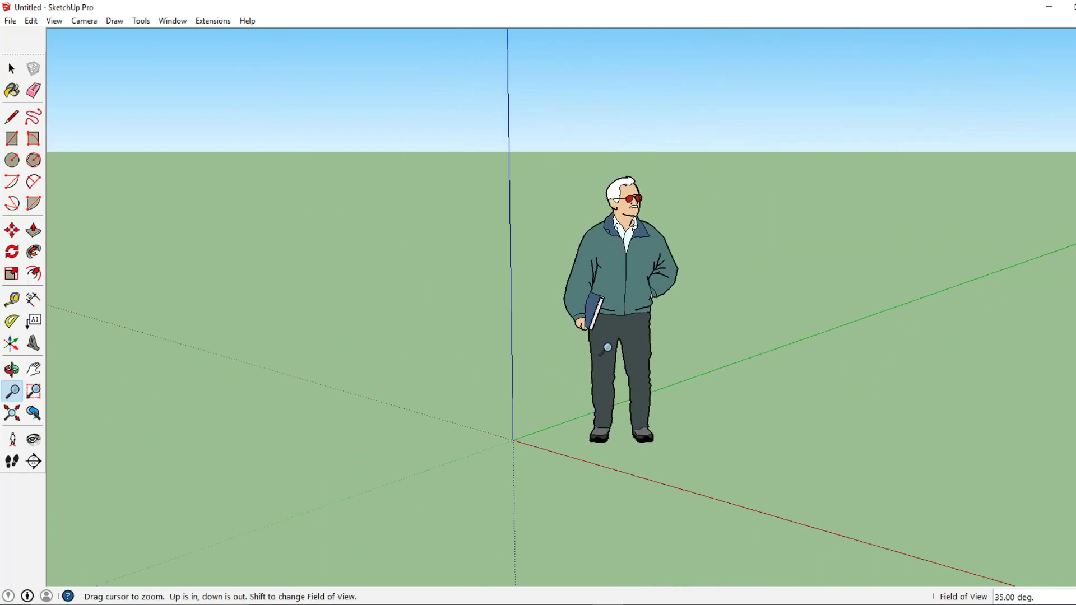
Step: Fit the model with Zoom Extents, then step back through three previous views
{"action": "left_click", "coordinate": [11, 419]}
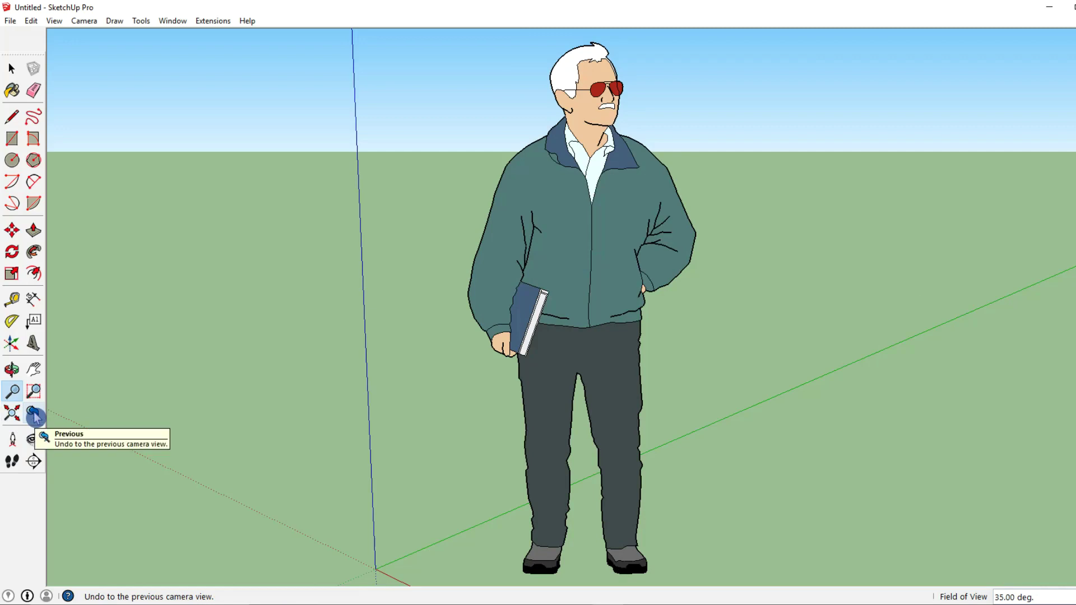
{"action": "left_click", "coordinate": [34, 416]}
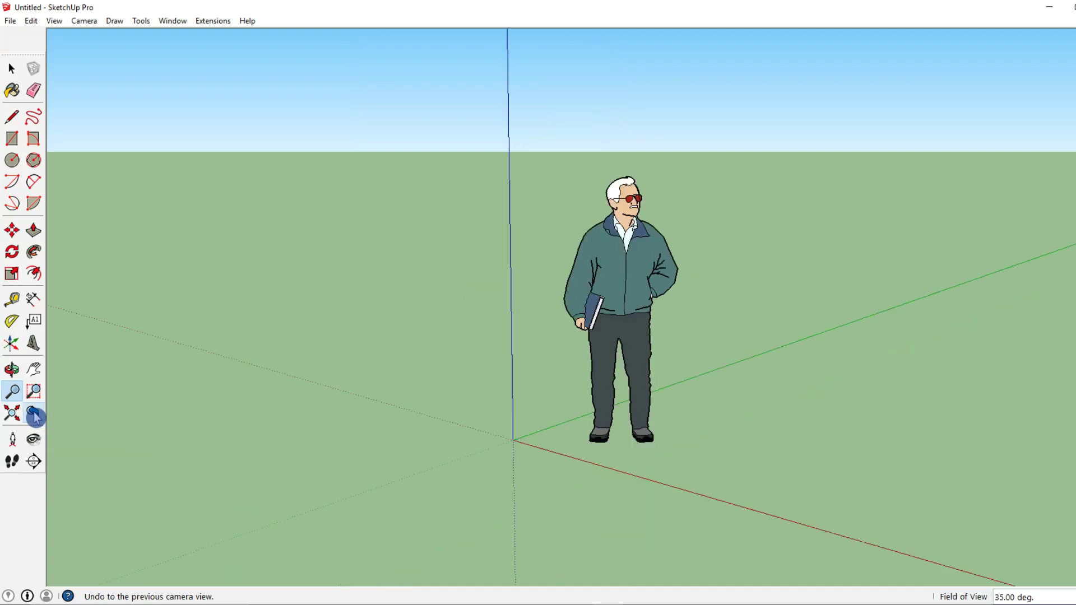
{"action": "left_click", "coordinate": [34, 416]}
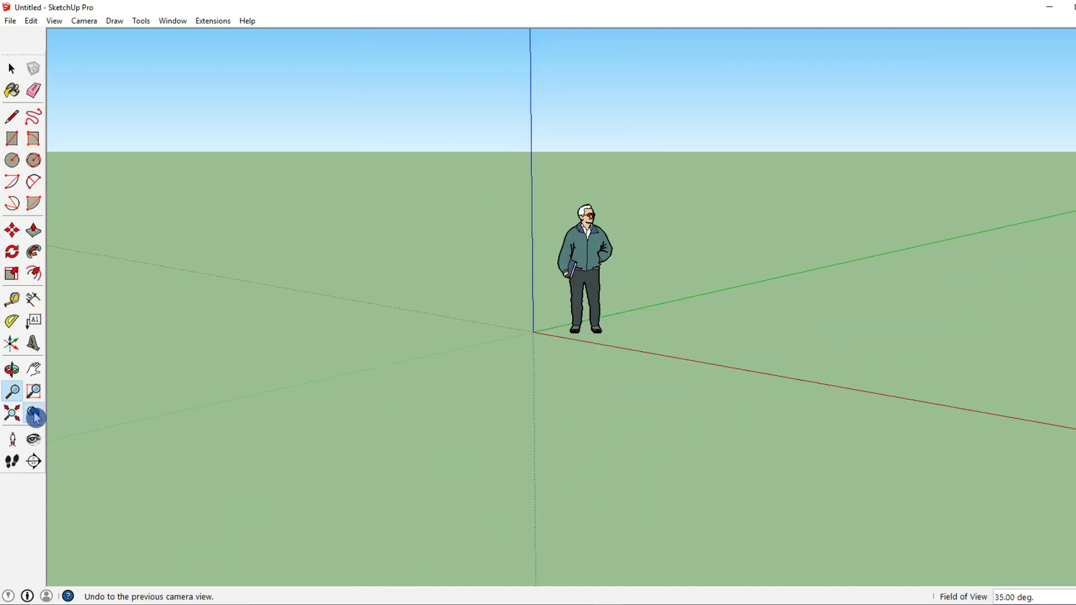
{"action": "left_click", "coordinate": [35, 416]}
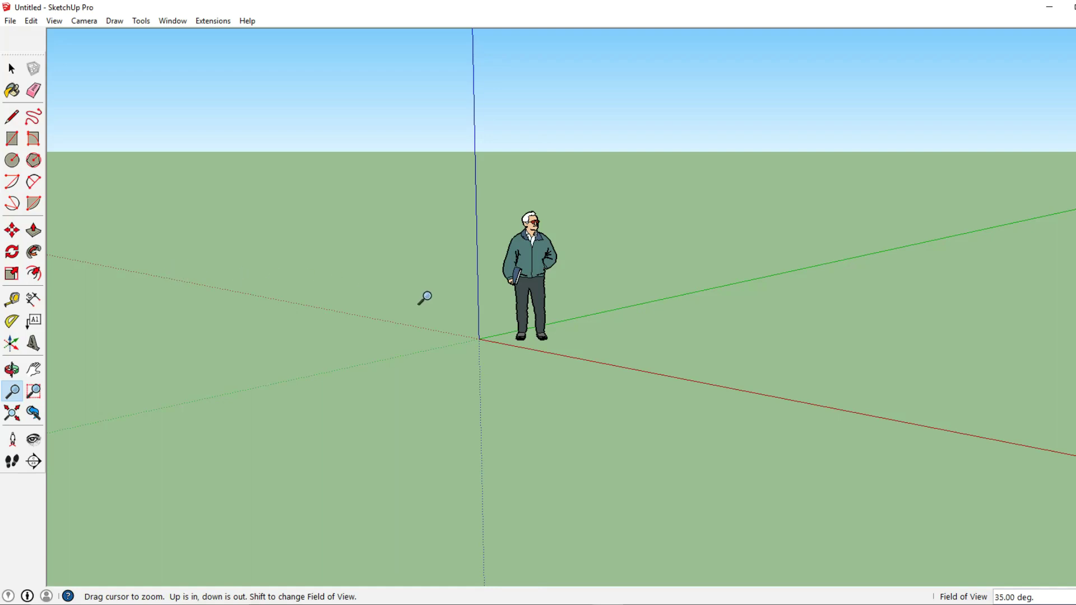
Step: Orbit to look down on the ground plane, adjusting zoom with the scroll wheel
{"action": "left_click", "coordinate": [14, 370]}
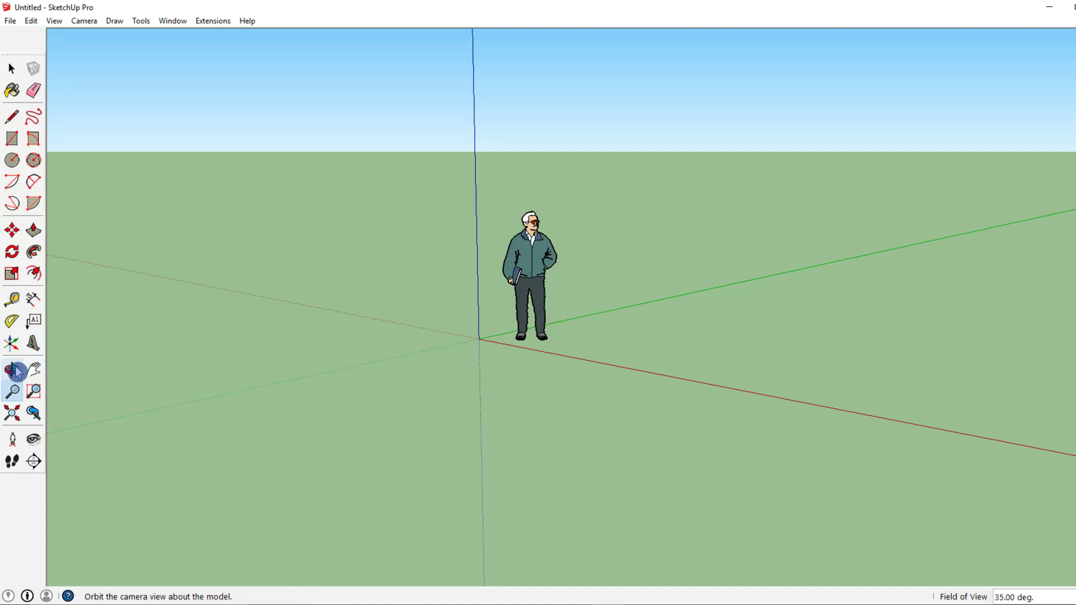
{"action": "left_click", "coordinate": [10, 68]}
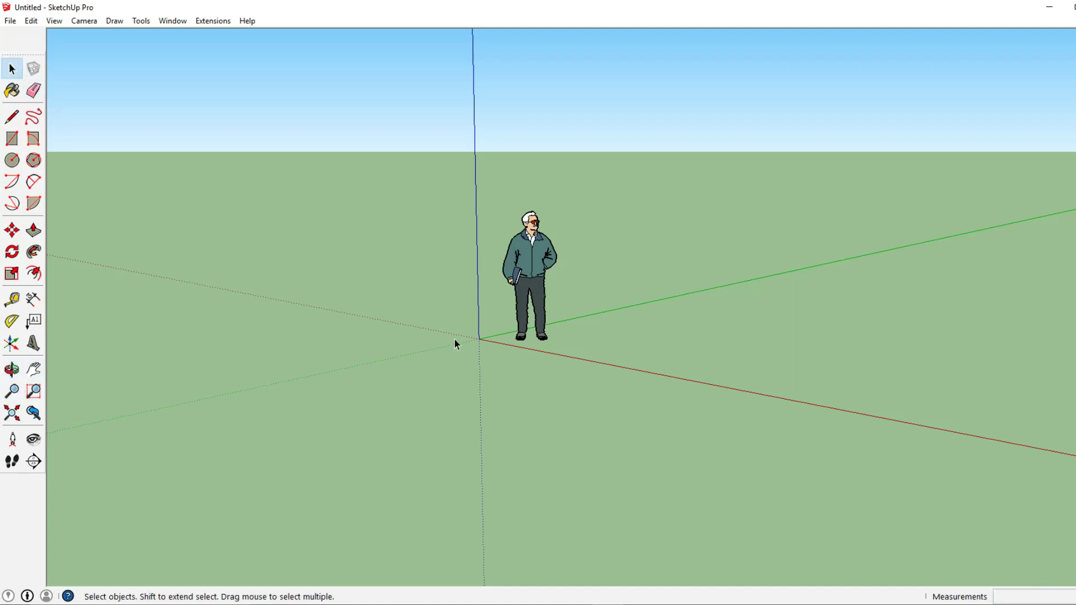
{"action": "left_click", "coordinate": [11, 346]}
{"action": "mouse_move", "coordinate": [491, 258]}
{"action": "middle_mouse_down"}
{"action": "mouse_move", "coordinate": [377, 257]}
{"action": "mouse_move", "coordinate": [392, 332]}
{"action": "mouse_move", "coordinate": [585, 233]}
{"action": "mouse_move", "coordinate": [399, 234]}
{"action": "mouse_move", "coordinate": [375, 331]}
{"action": "mouse_move", "coordinate": [570, 312]}
{"action": "mouse_move", "coordinate": [509, 231]}
{"action": "mouse_move", "coordinate": [449, 308]}
{"action": "mouse_move", "coordinate": [471, 312]}
{"action": "mouse_move", "coordinate": [471, 262]}
{"action": "mouse_move", "coordinate": [439, 324]}
{"action": "mouse_move", "coordinate": [476, 258]}
{"action": "middle_mouse_up"}
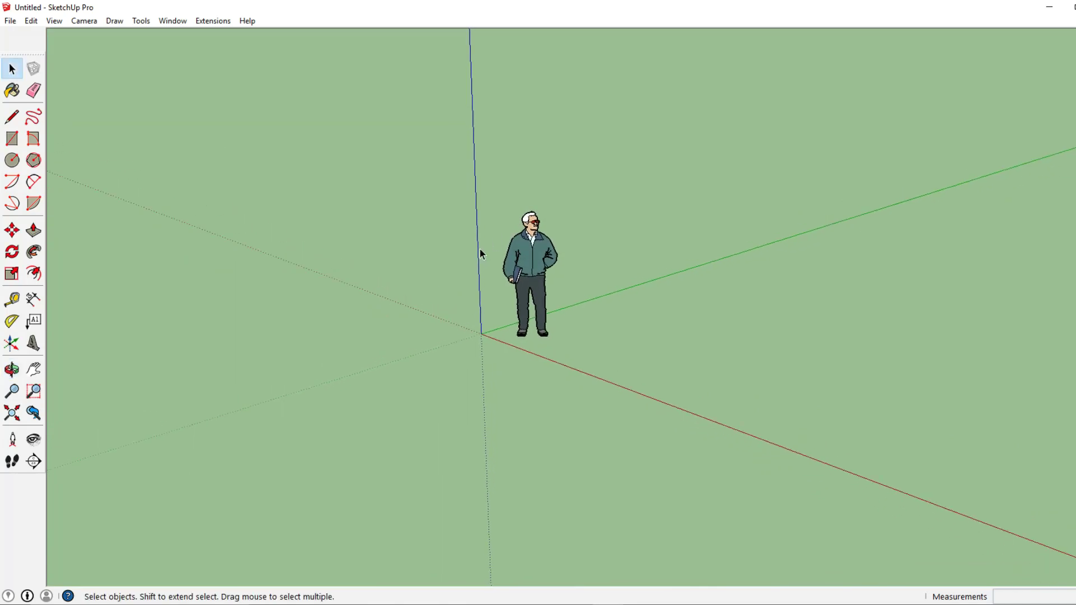
{"action": "scroll", "coordinate": [480, 266], "scroll_direction": "down", "scroll_amount": 3}
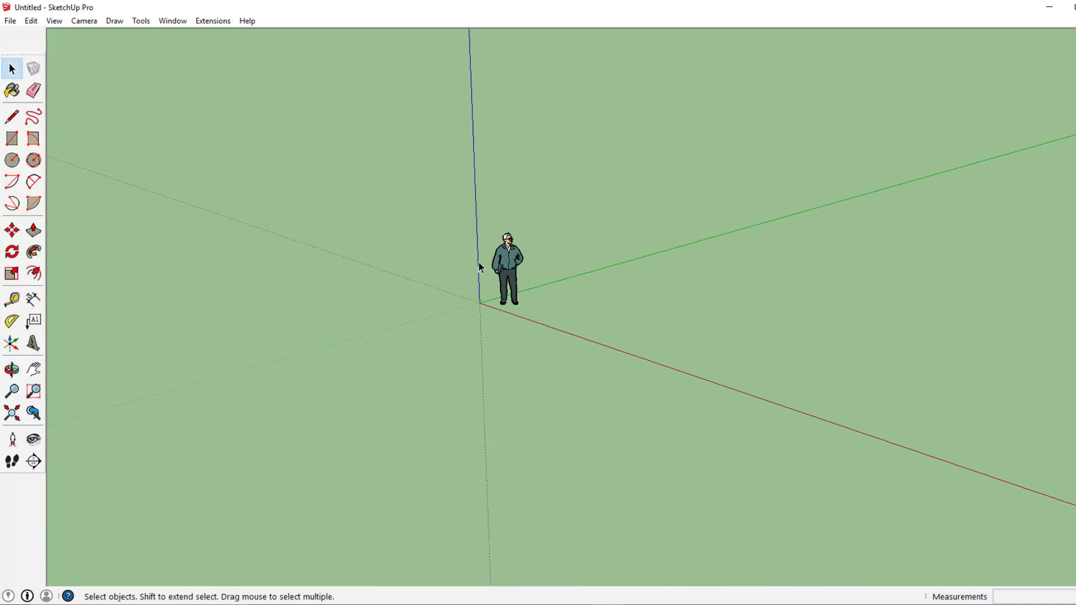
{"action": "scroll", "coordinate": [479, 267], "scroll_direction": "up", "scroll_amount": 4}
{"action": "scroll", "coordinate": [481, 266], "scroll_direction": "down", "scroll_amount": 2}
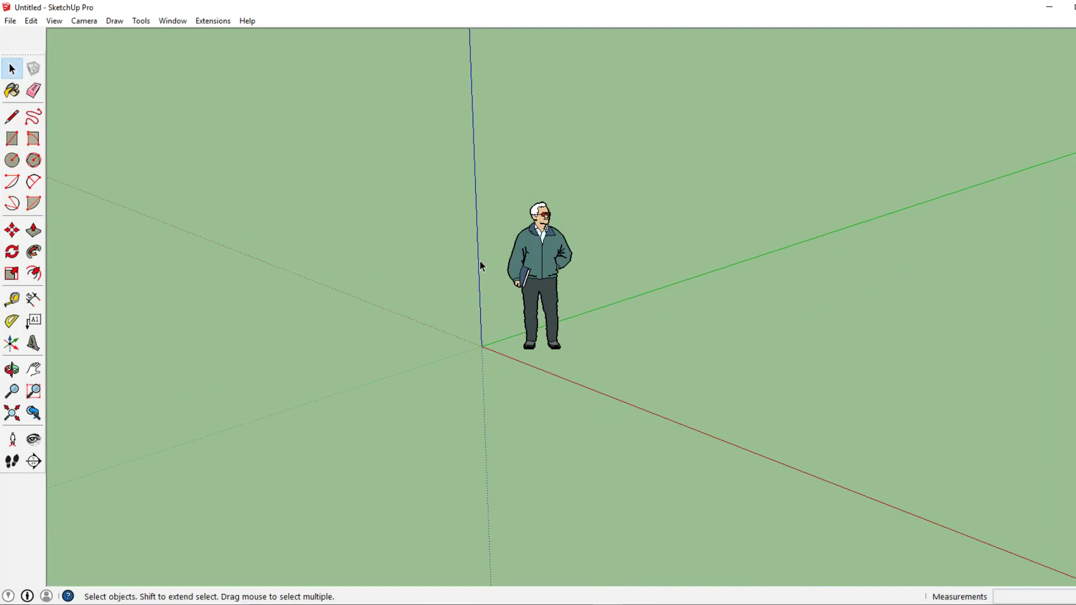
{"action": "scroll", "coordinate": [480, 262], "scroll_direction": "down", "scroll_amount": 2}
{"action": "scroll", "coordinate": [480, 262], "scroll_direction": "up", "scroll_amount": 5}
{"action": "scroll", "coordinate": [481, 262], "scroll_direction": "down", "scroll_amount": 4}
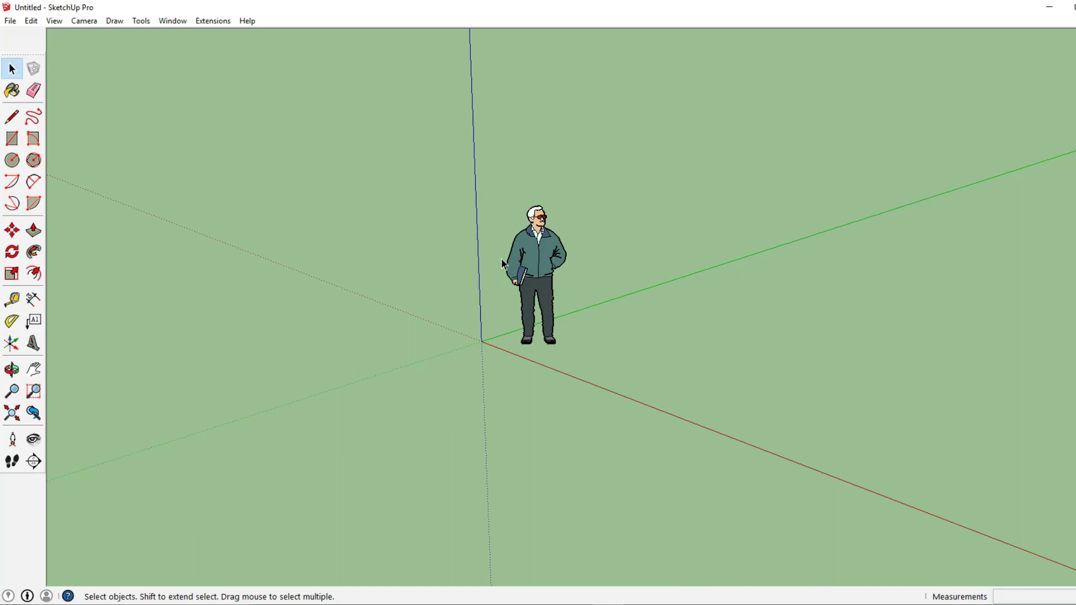
Step: Pan the scene so the figure sits left of centre, then return to Select
{"action": "key", "text": "o"}
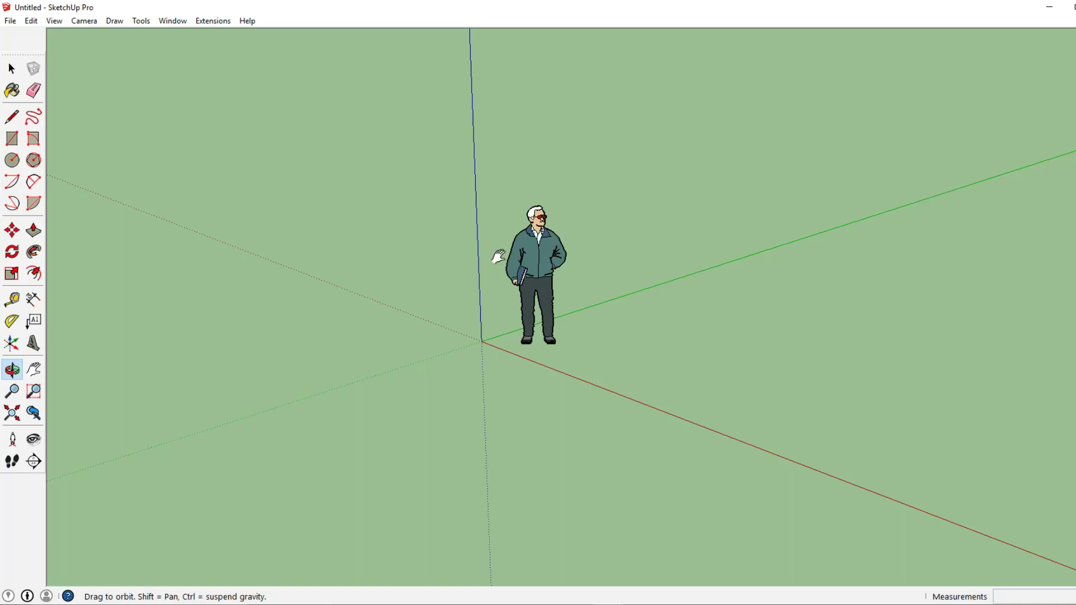
{"action": "left_click_drag", "start_coordinate": [499, 257], "coordinate": [471, 250], "text": "shift"}
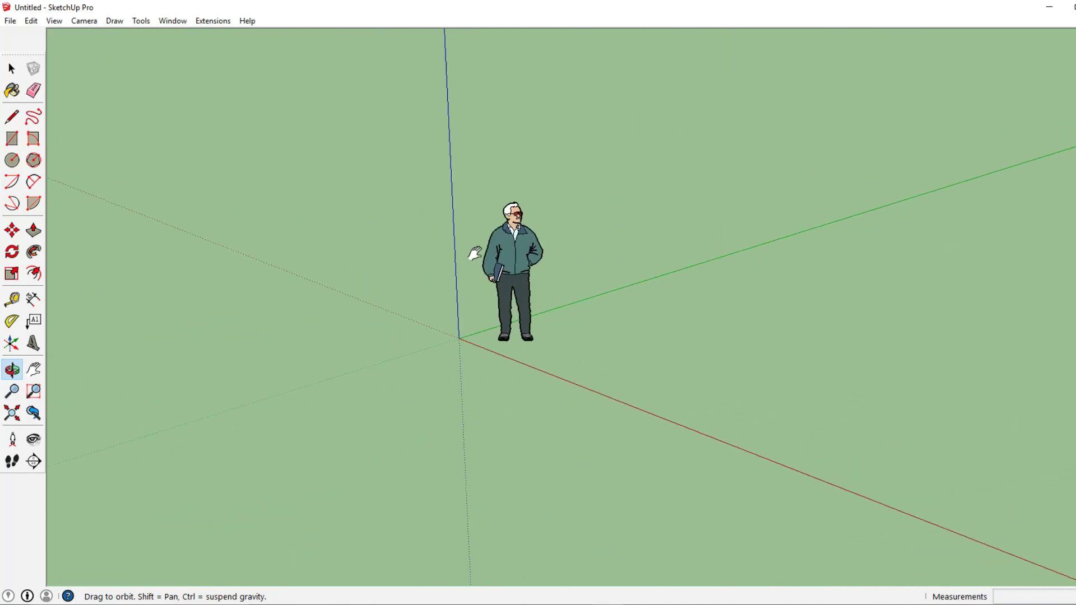
{"action": "key", "text": "space"}
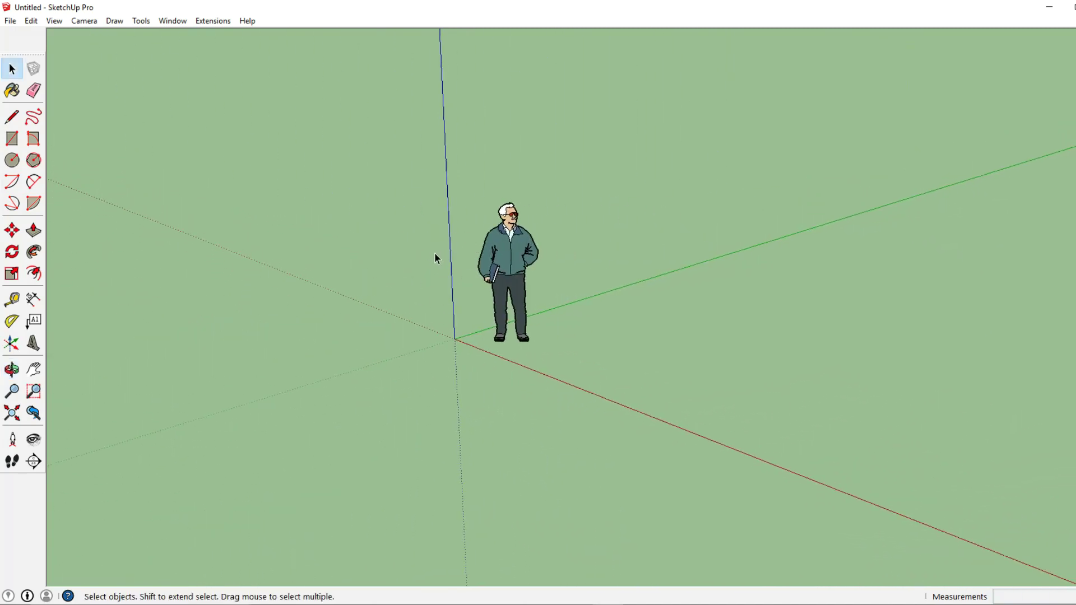
{"action": "key", "text": "o"}
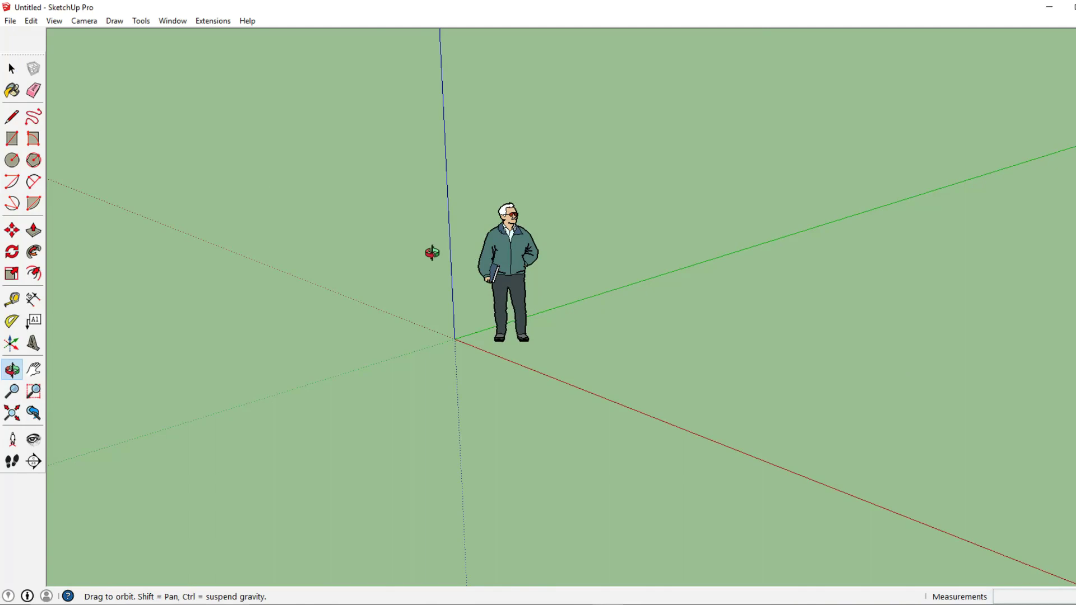
{"action": "left_click_drag", "start_coordinate": [428, 250], "coordinate": [365, 237], "text": "shift"}
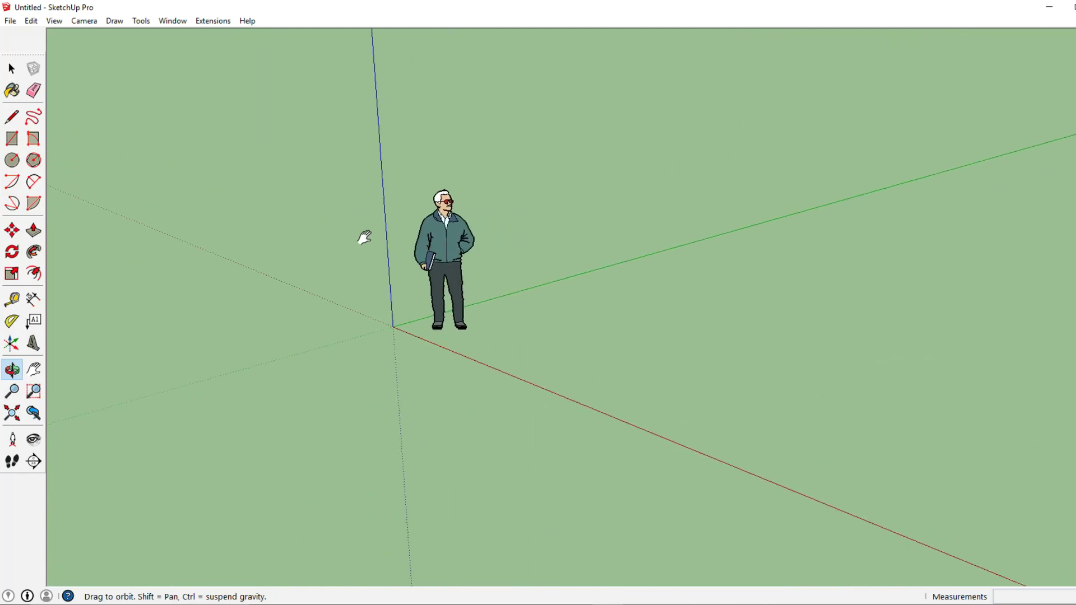
{"action": "key", "text": "space"}
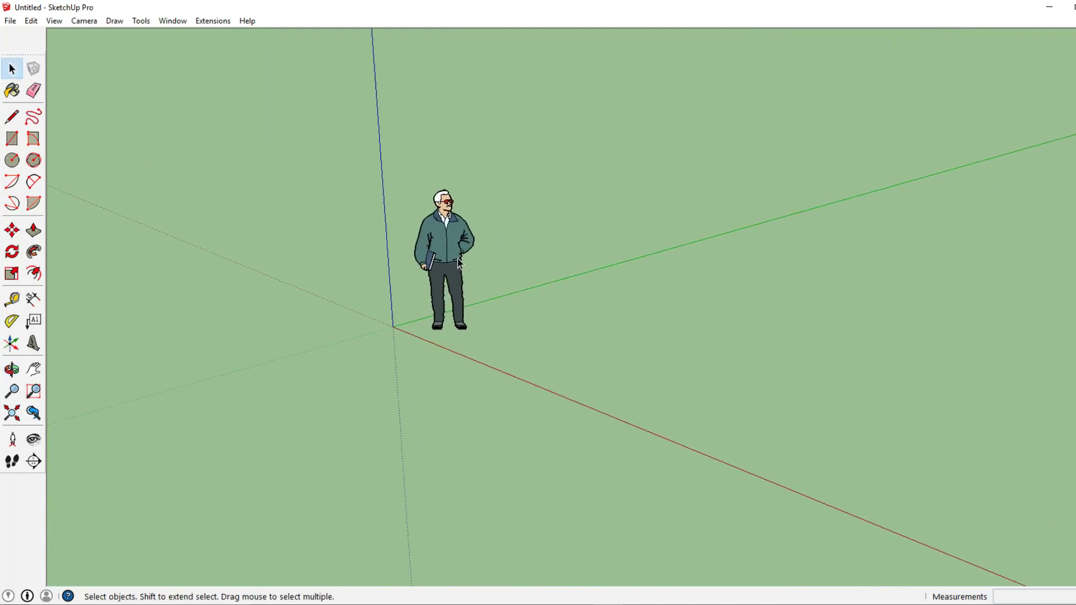